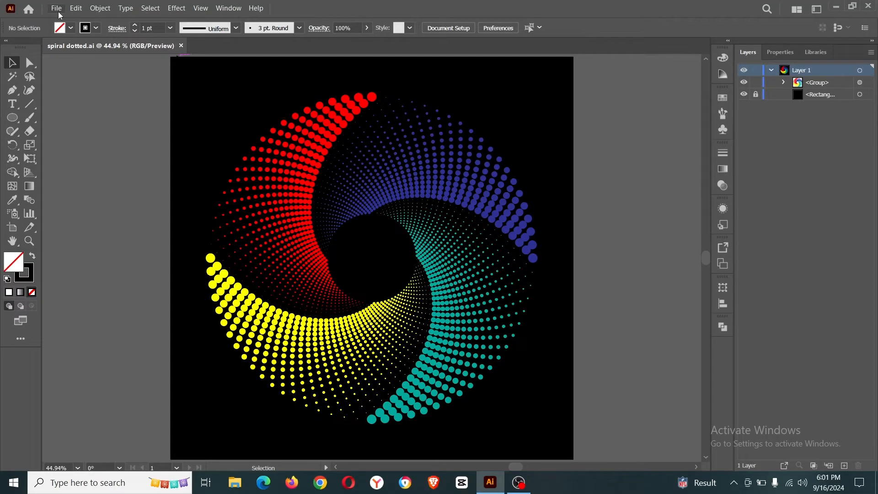
Create a new 1000 x 1000 pt document in RGB color with one artboard.
click(57, 9)
click(70, 21)
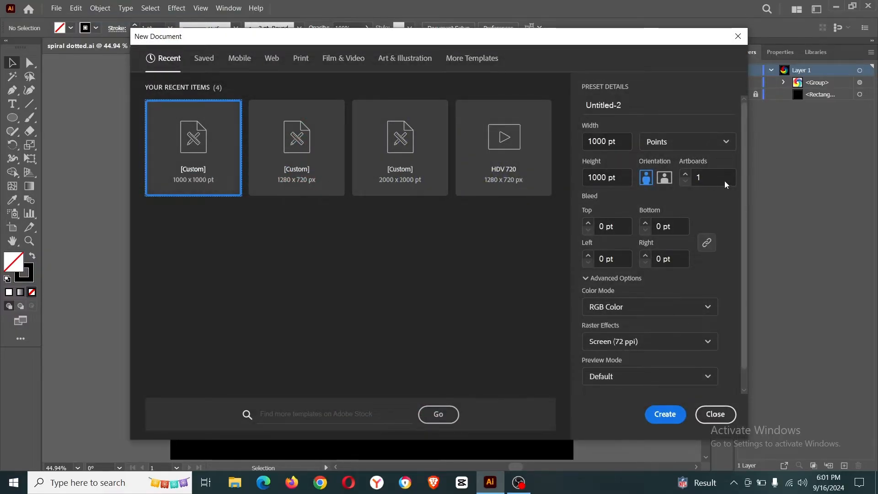
click(669, 422)
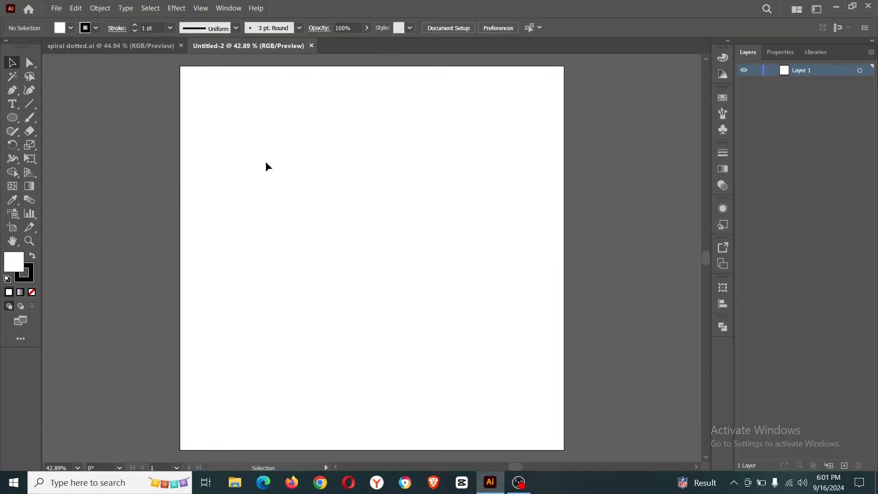
Draw a 1000 x 1000 pt rectangle with black fill and no stroke.
click(96, 28)
click(7, 47)
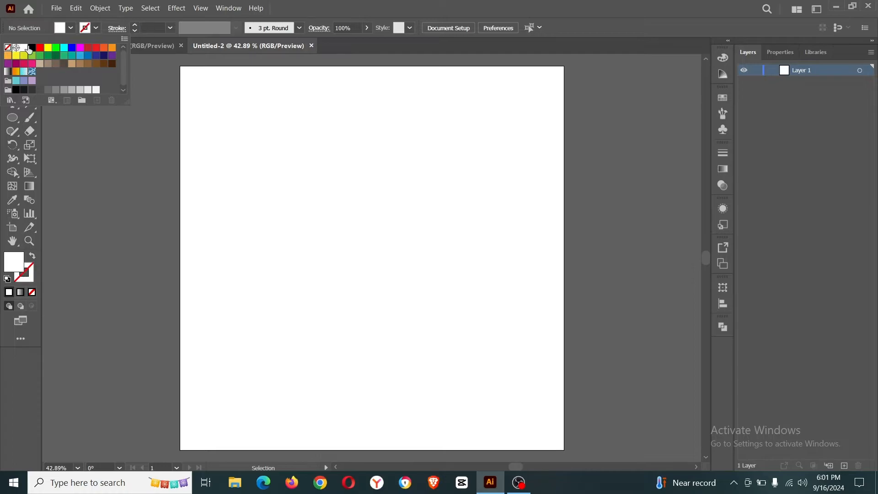
click(72, 28)
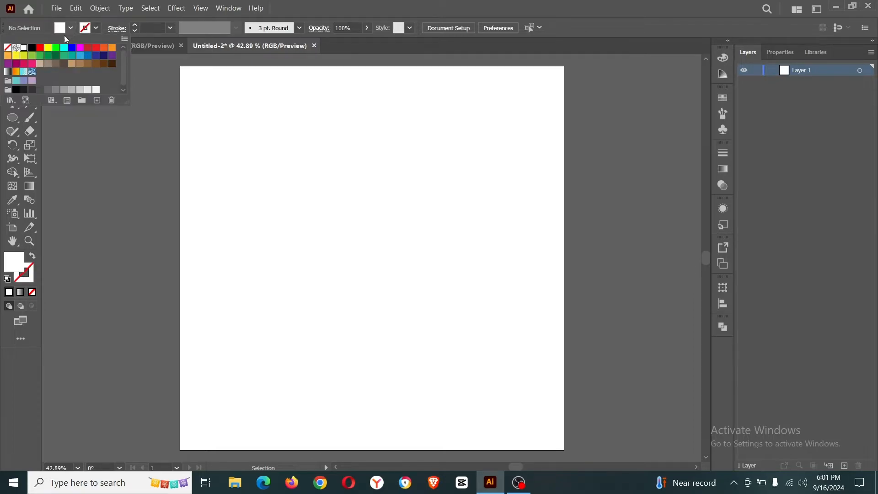
click(32, 48)
click(116, 141)
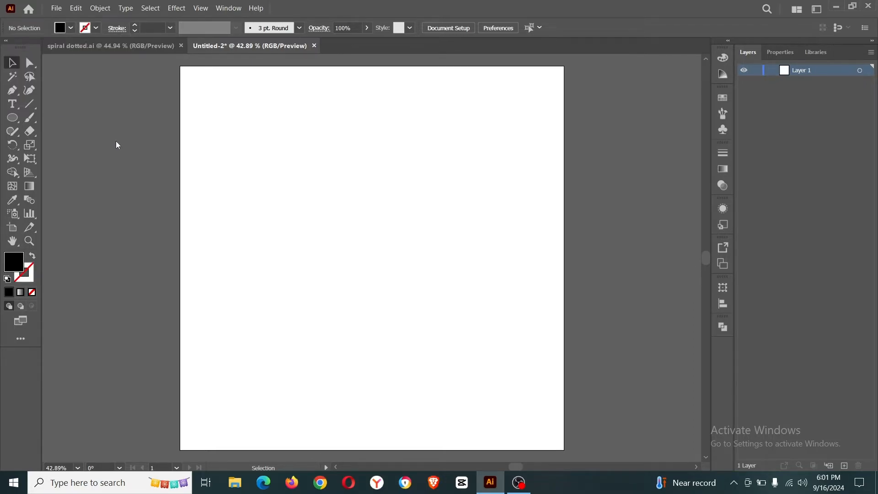
click(14, 120)
right_click(17, 126)
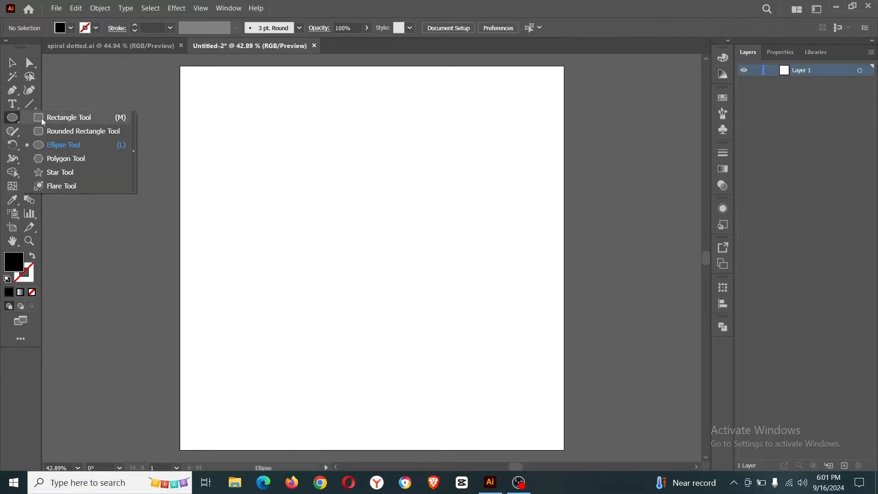
click(62, 118)
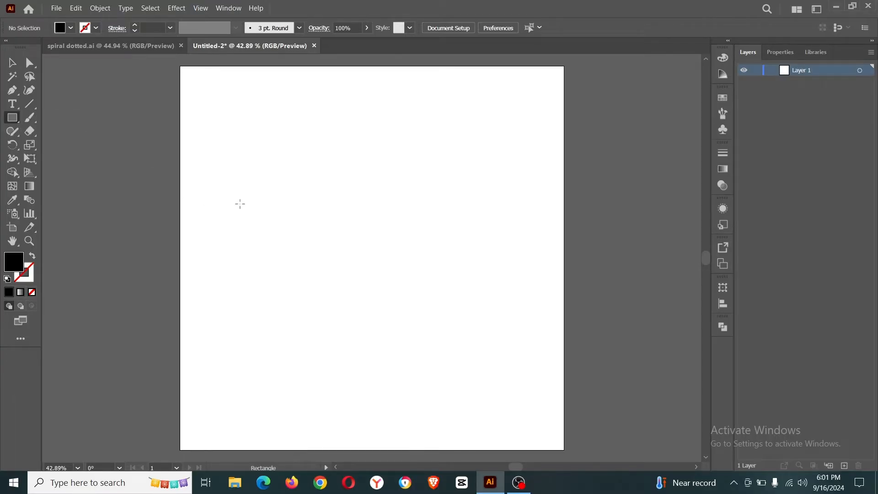
click(303, 218)
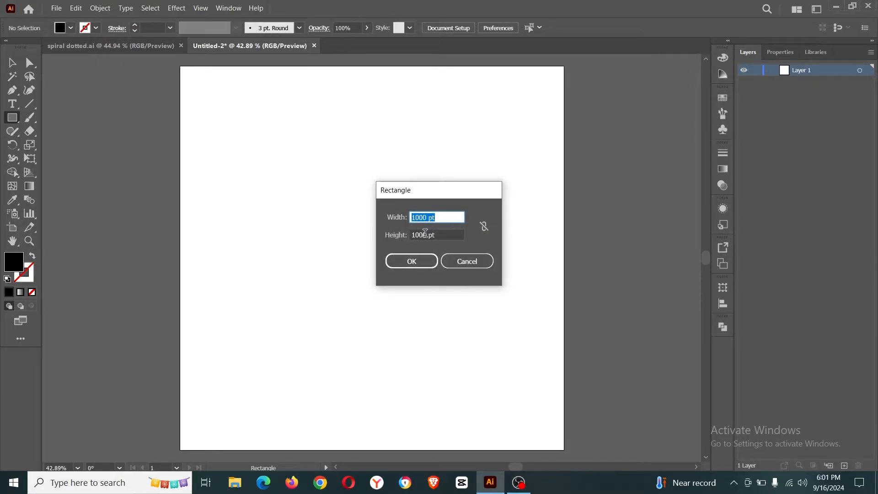
click(411, 262)
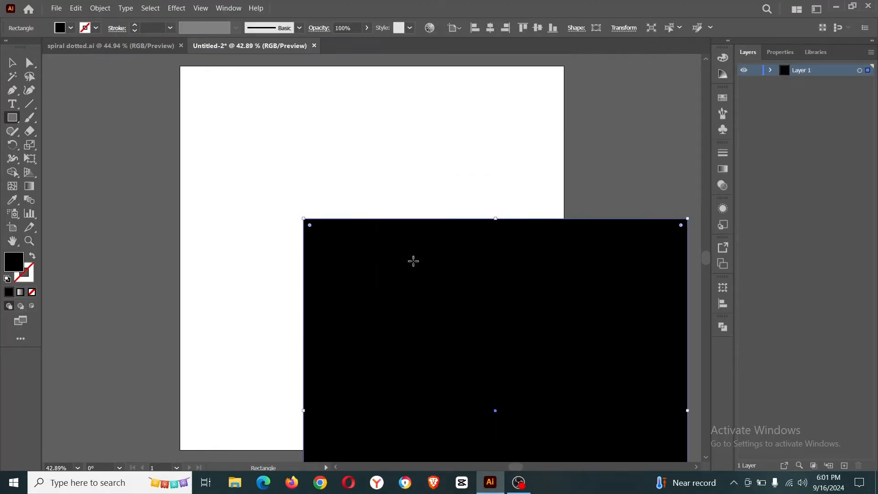
Center the black rectangle on the artboard horizontally and vertically, and lock it.
click(490, 28)
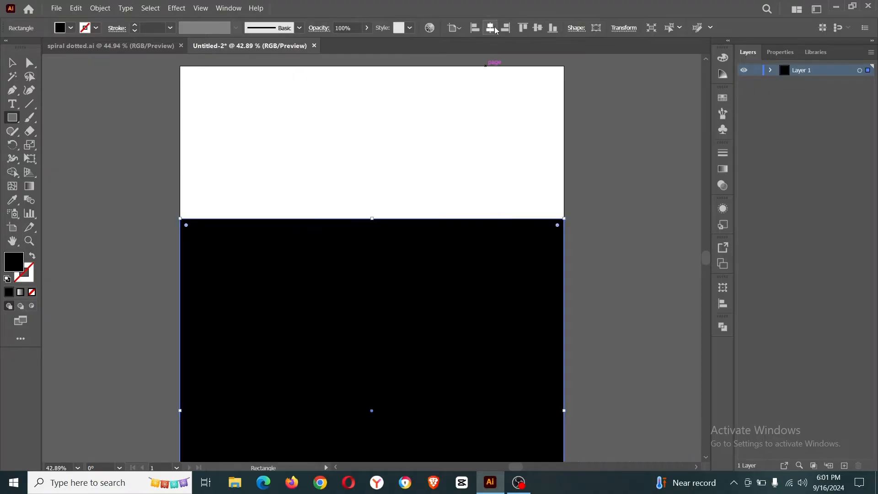
click(538, 28)
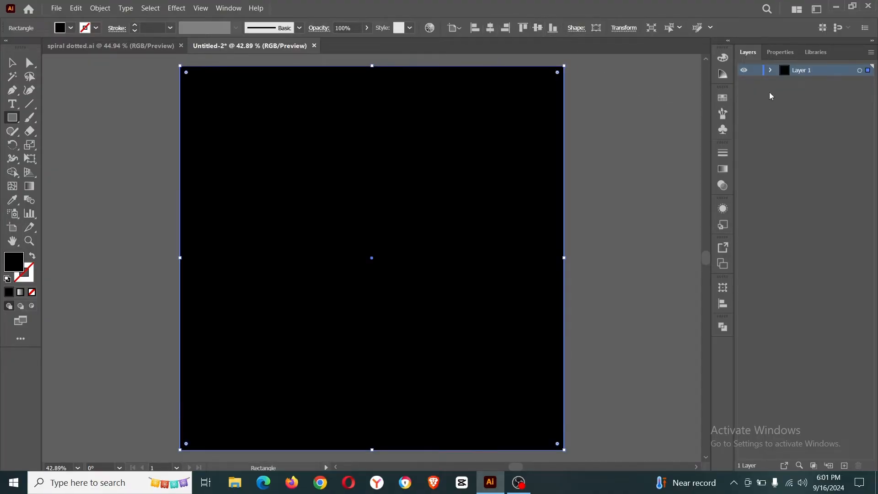
click(770, 71)
click(822, 83)
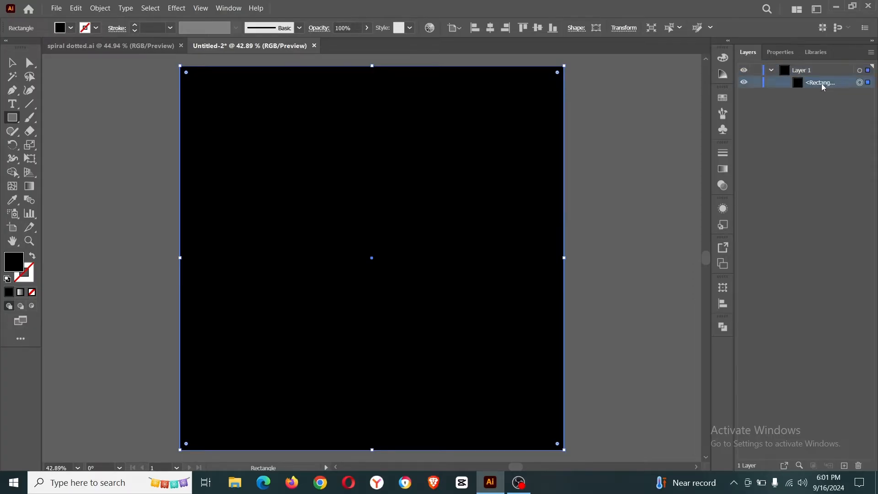
click(756, 84)
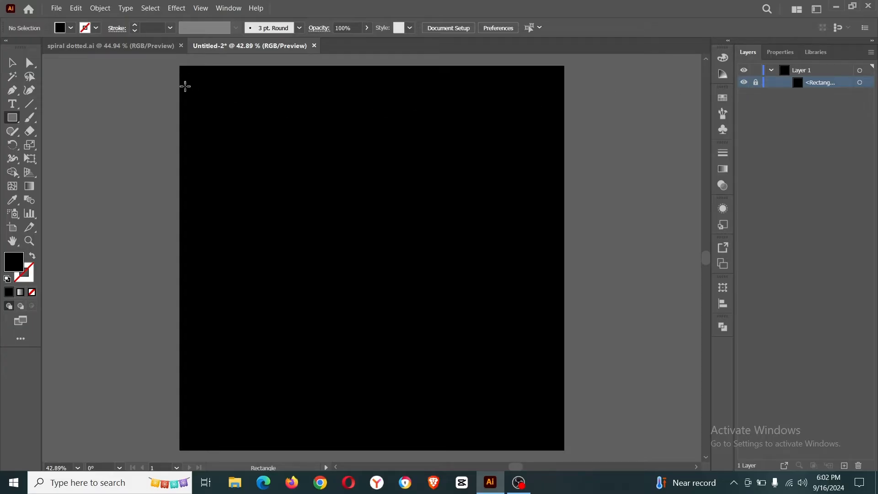
Draw a circle about 514 pt in diameter in the artboard's upper-left area, with no fill and a 3 pt white stroke.
click(70, 29)
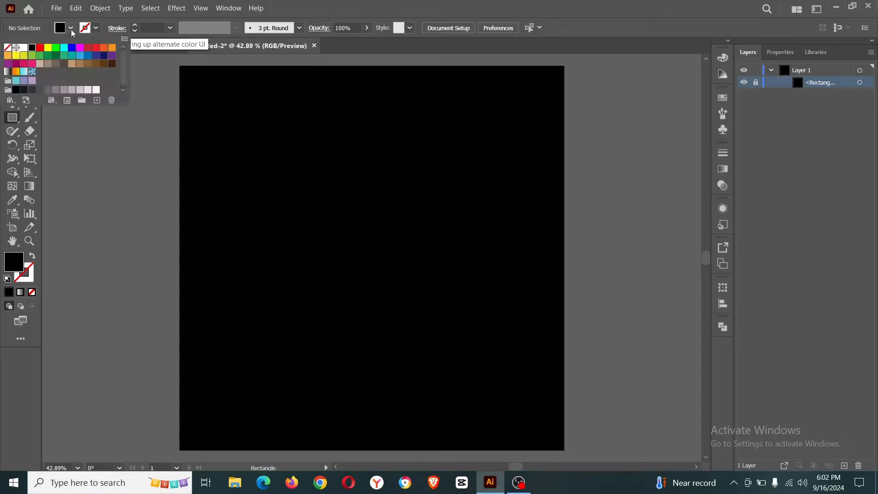
click(7, 47)
click(96, 29)
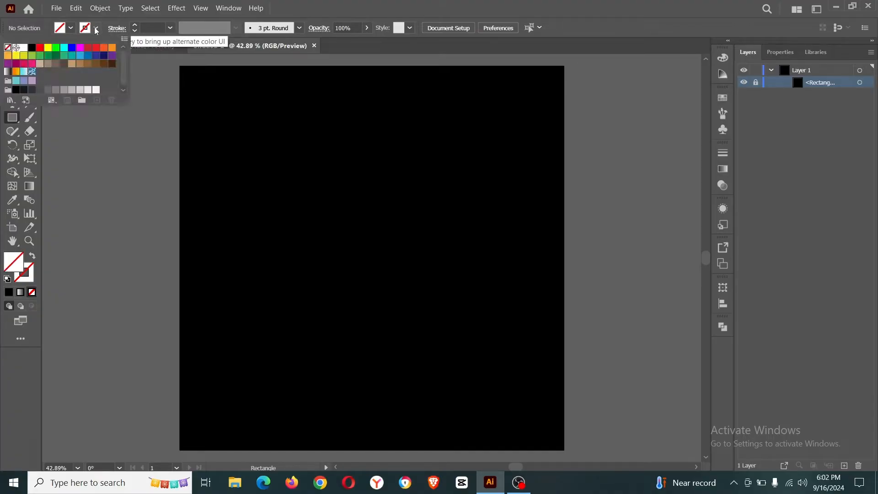
click(24, 48)
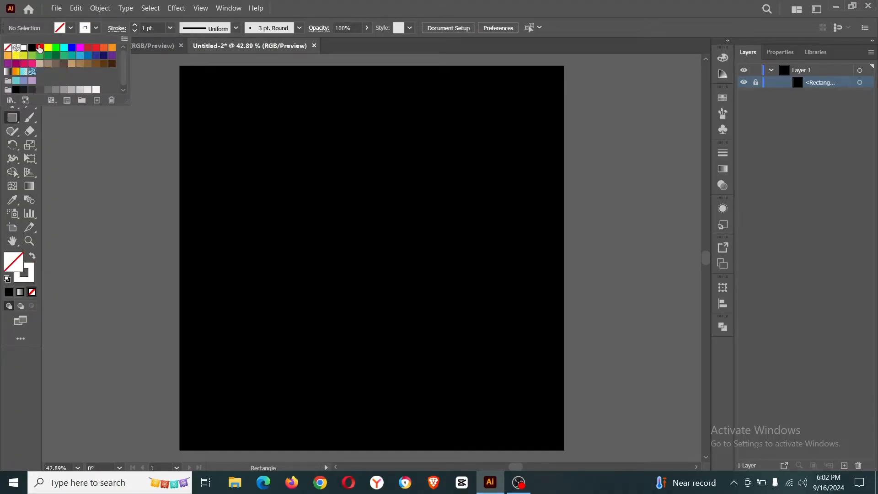
click(136, 26)
click(135, 26)
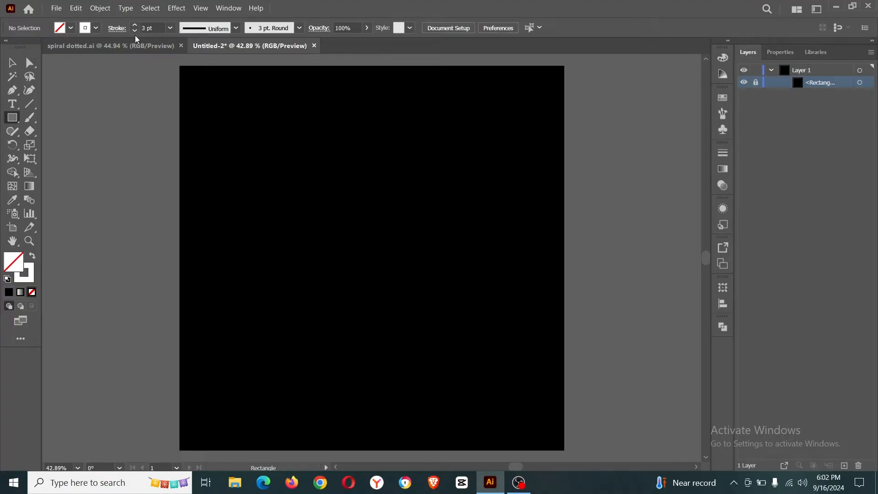
click(12, 118)
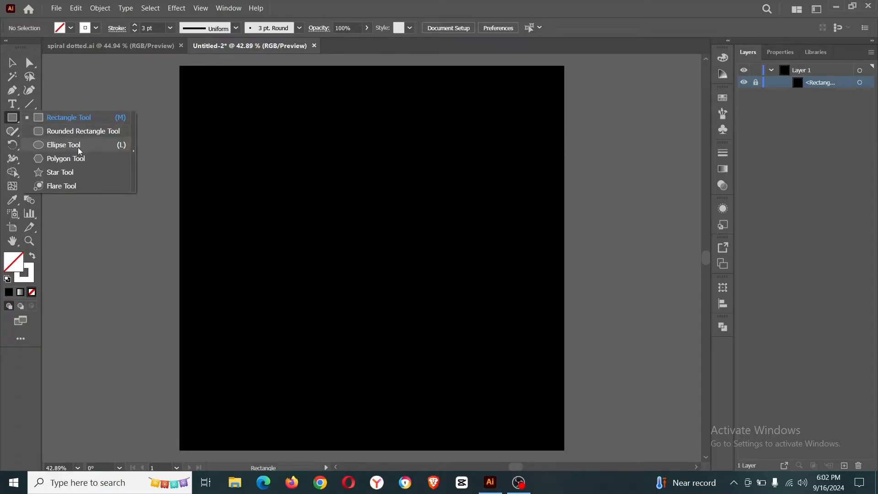
click(79, 146)
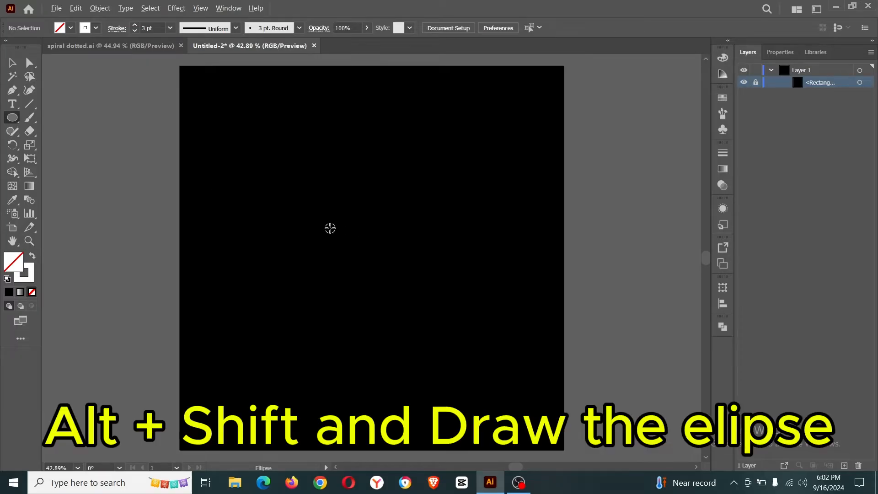
drag(330, 227, 399, 322)
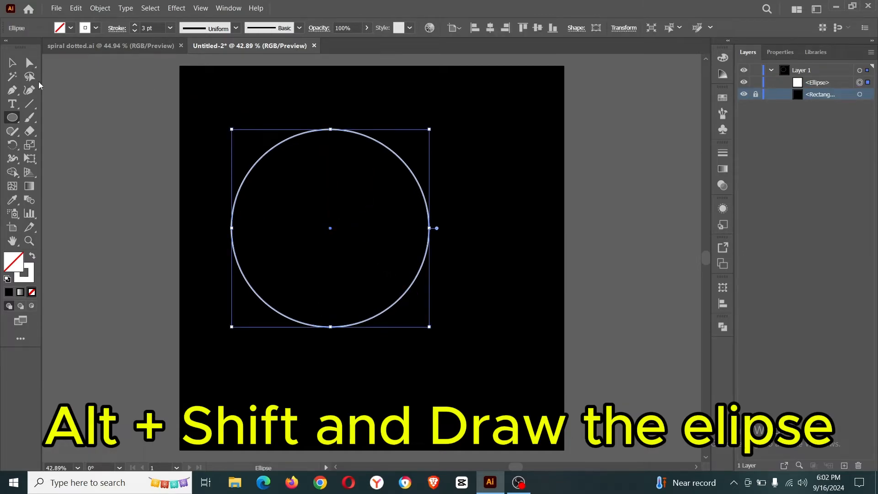
Draw one horizontal and one vertical line across the circle's full diameter, connecting its opposite anchor points.
click(29, 104)
click(30, 106)
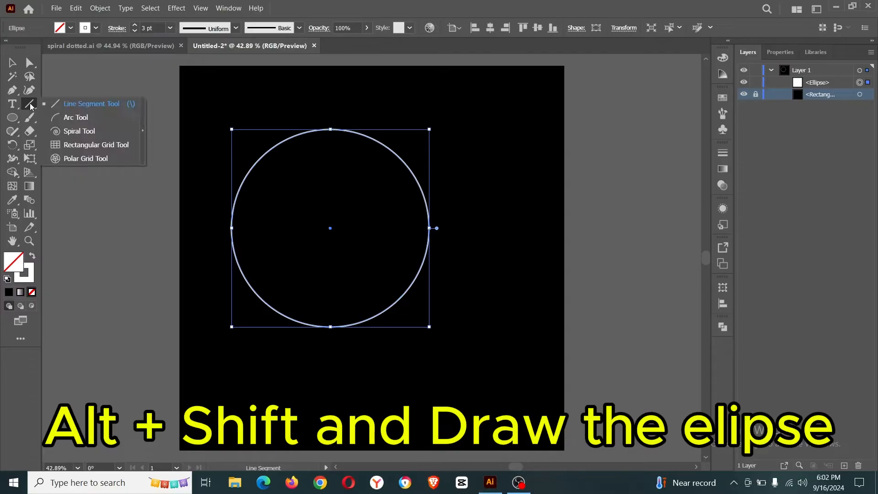
click(91, 105)
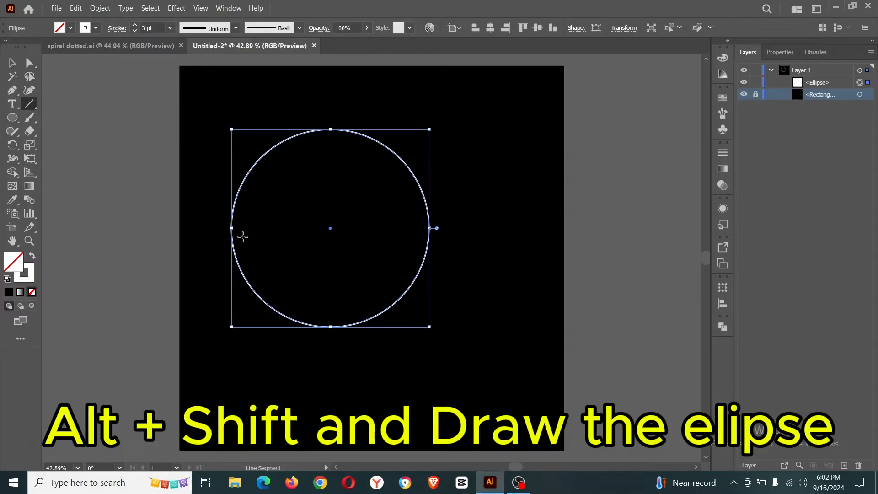
drag(233, 228, 429, 228)
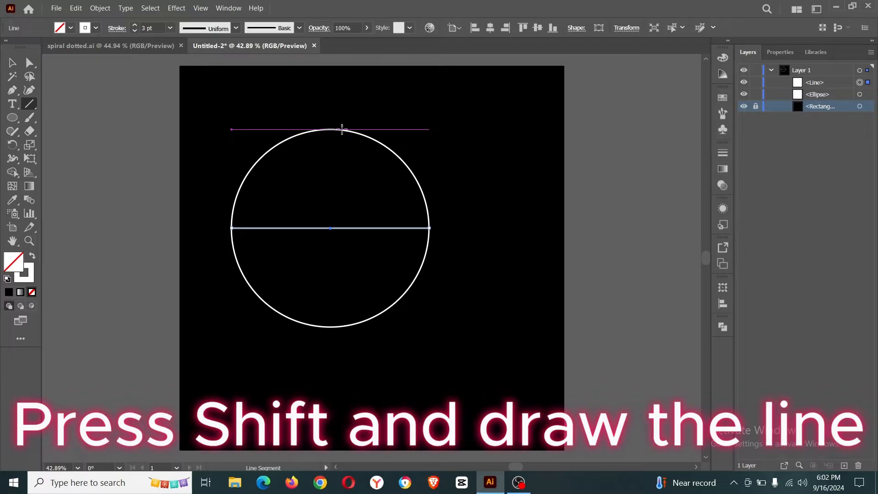
drag(330, 129, 330, 327)
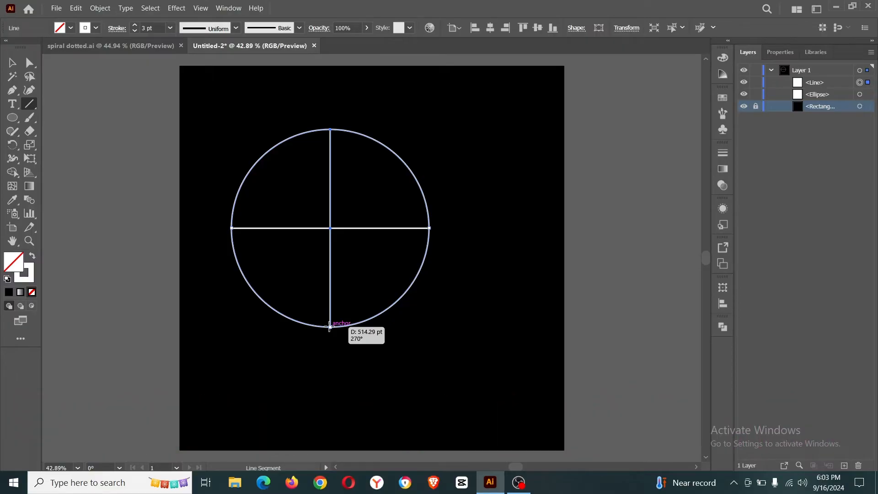
drag(330, 327, 330, 327)
Group the circle with its two crossing lines and split them into quarters with Pathfinder Divide.
key(v)
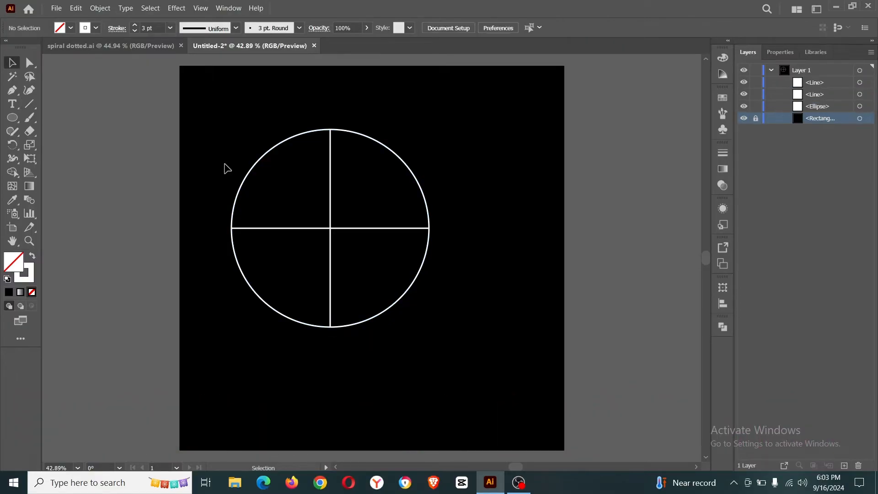
drag(231, 124, 285, 196)
drag(322, 242, 461, 365)
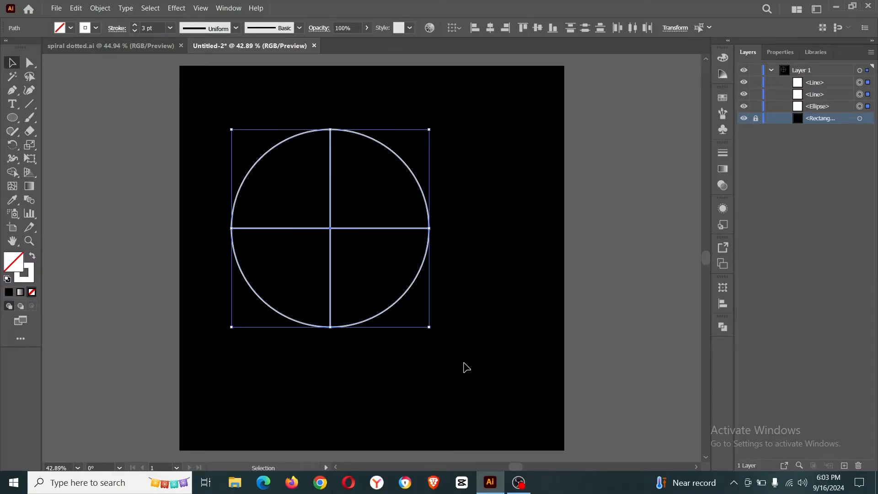
right_click(353, 214)
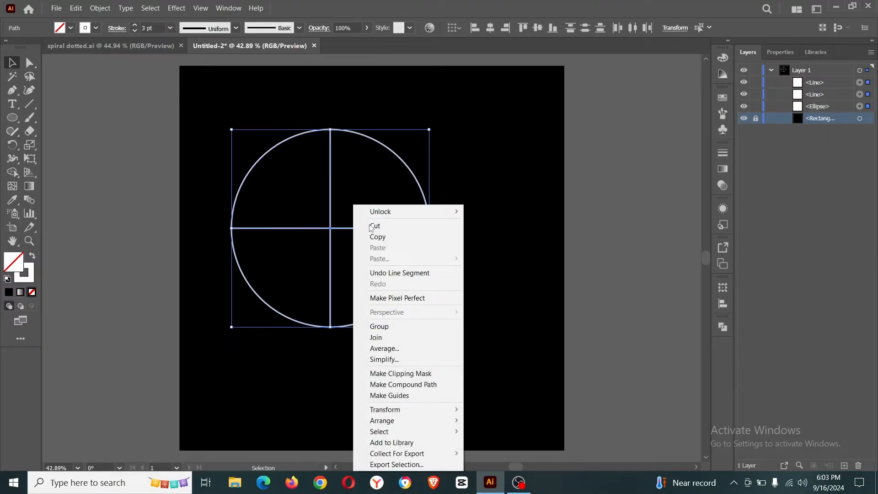
click(394, 326)
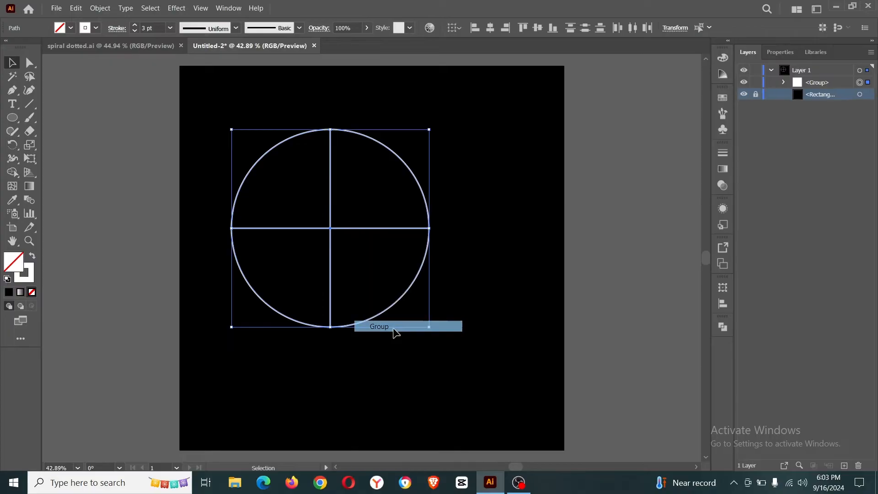
click(723, 326)
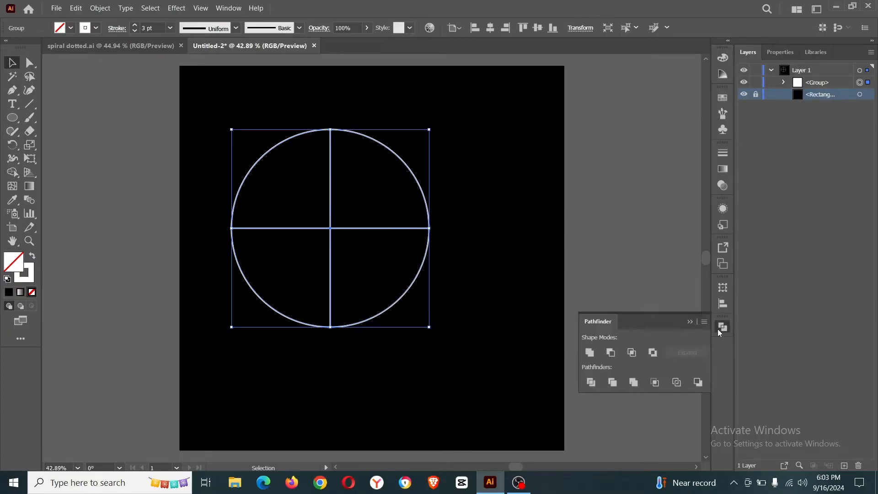
click(594, 384)
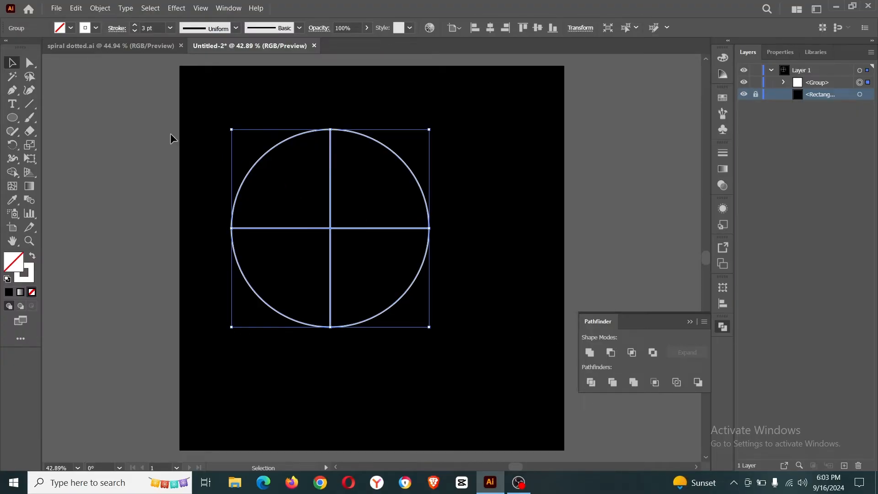
Delete the quarters' shared center anchor points so only the outer arcs of the circle remain.
drag(29, 63, 58, 65)
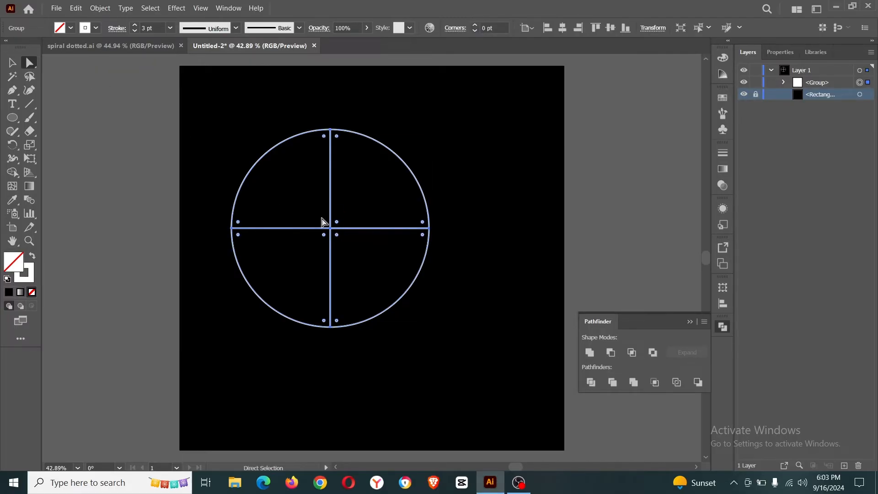
drag(306, 201, 358, 259)
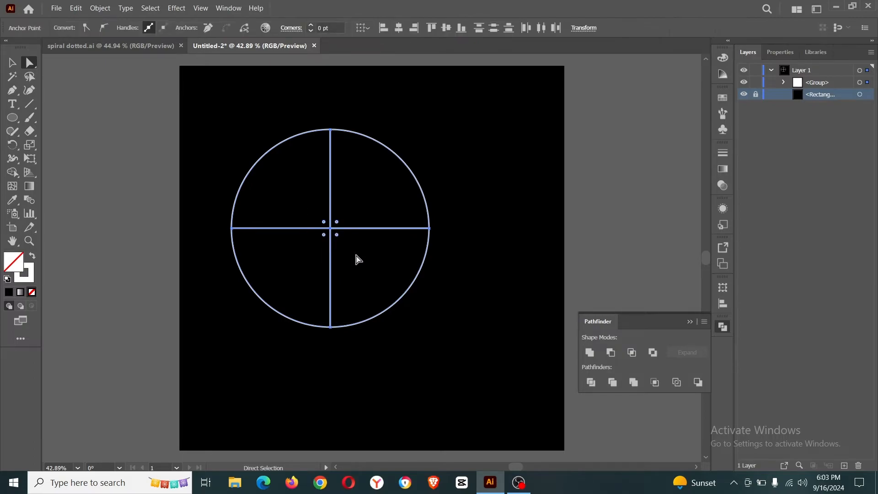
key(Delete)
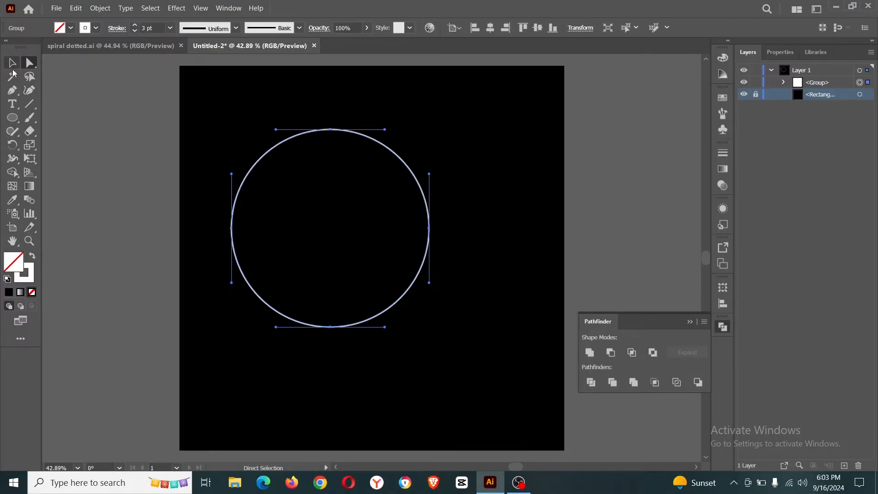
Ungroup the divided circle into four separate arc paths.
click(12, 64)
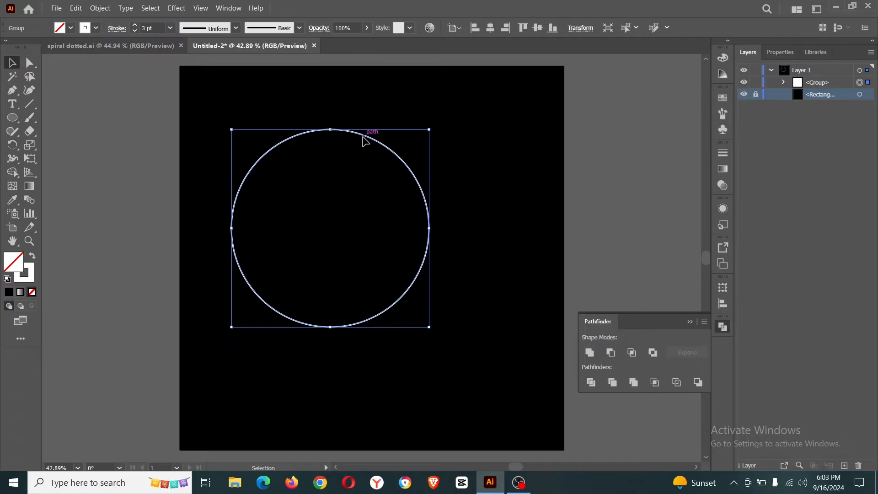
right_click(363, 142)
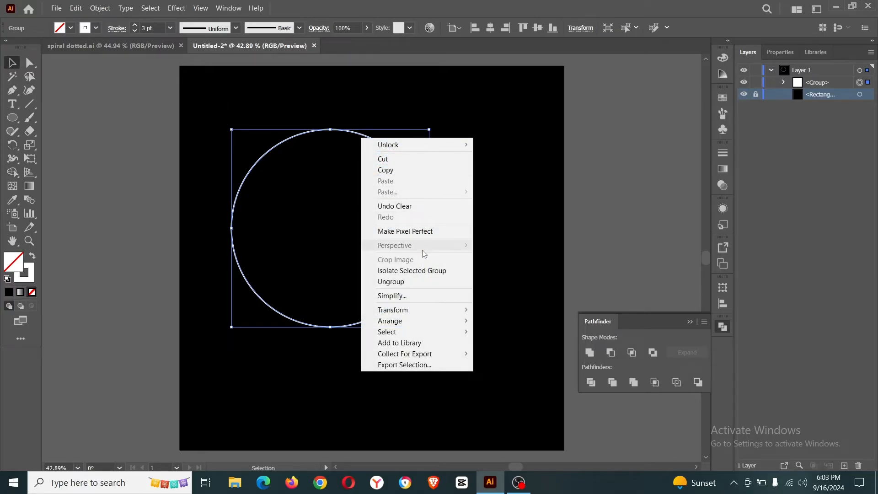
click(412, 281)
click(446, 191)
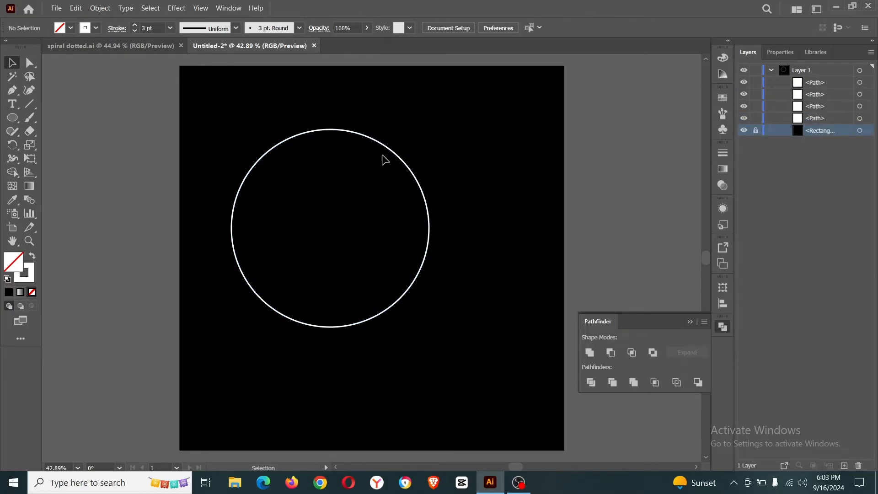
Set the circle's upper-left arc stroke to red and its upper-right arc stroke to yellow.
click(273, 149)
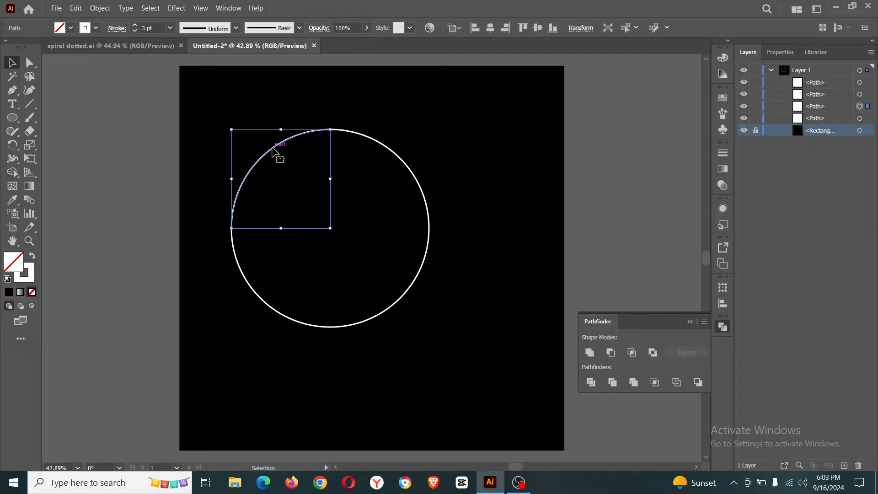
click(94, 28)
click(40, 49)
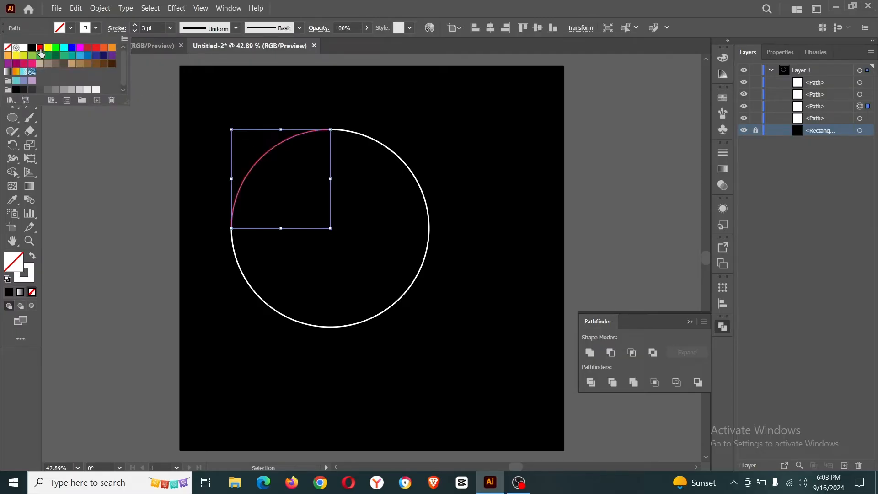
click(386, 148)
double_click(385, 146)
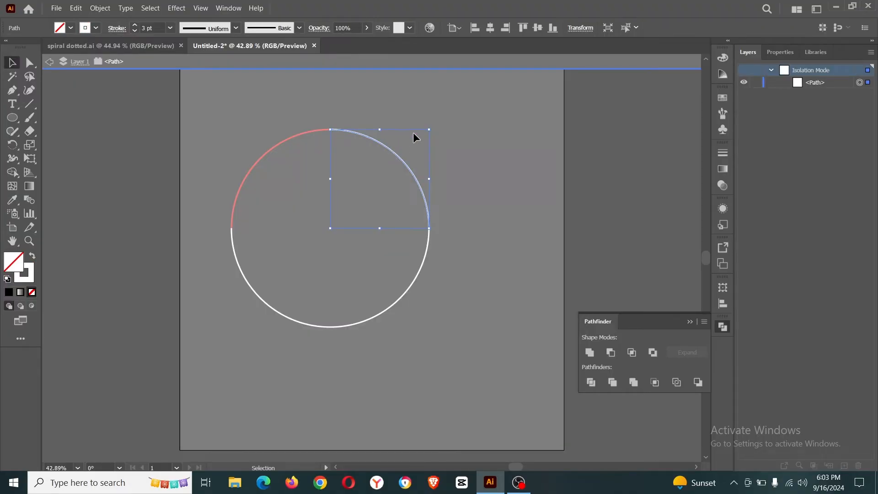
double_click(453, 129)
click(385, 147)
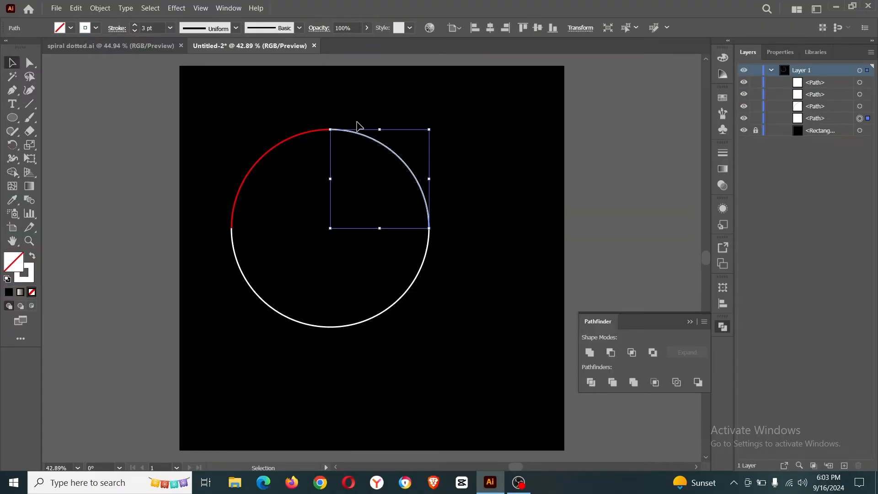
click(96, 28)
click(47, 48)
Set the circle's lower-right arc stroke to light blue and its lower-left arc stroke to bright green.
click(421, 272)
click(422, 272)
click(96, 28)
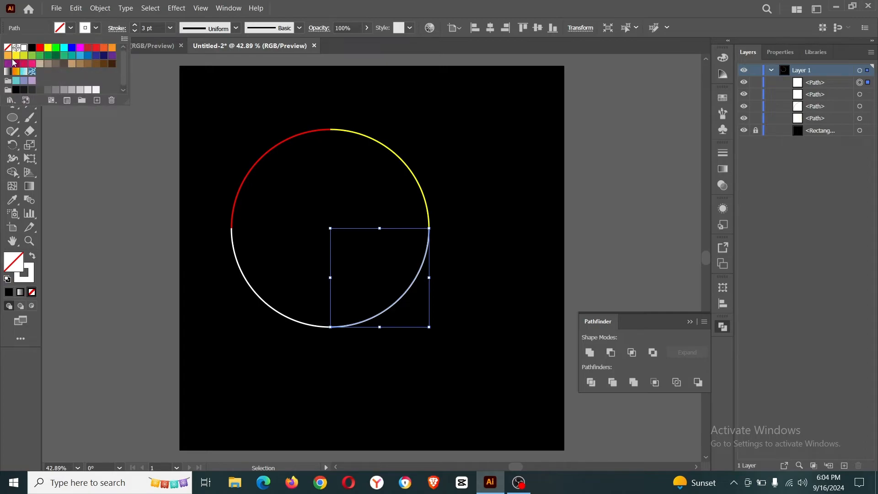
click(80, 55)
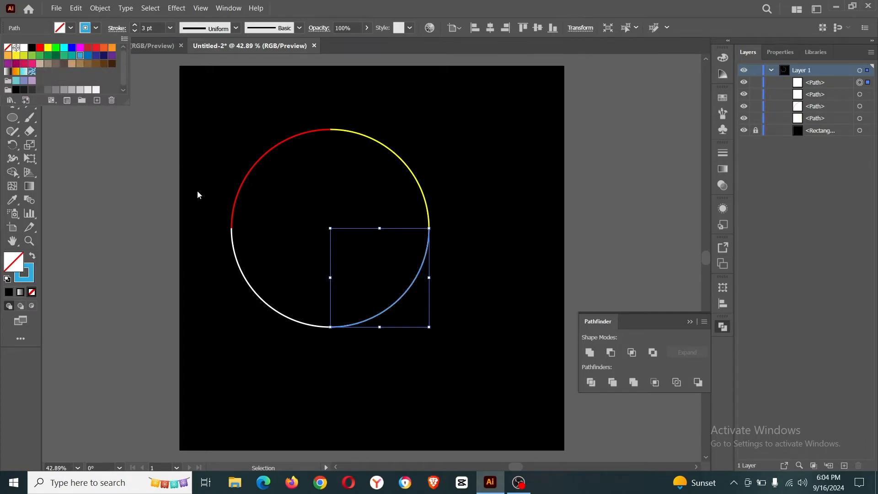
click(200, 221)
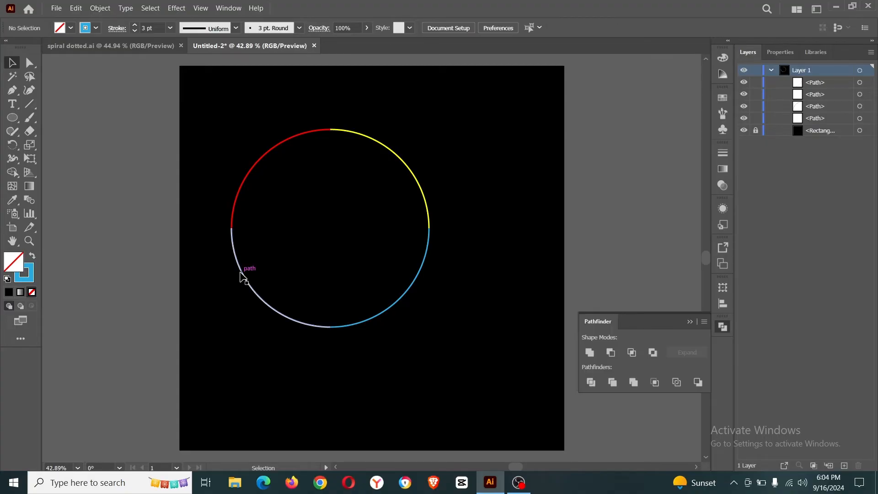
click(243, 273)
click(96, 28)
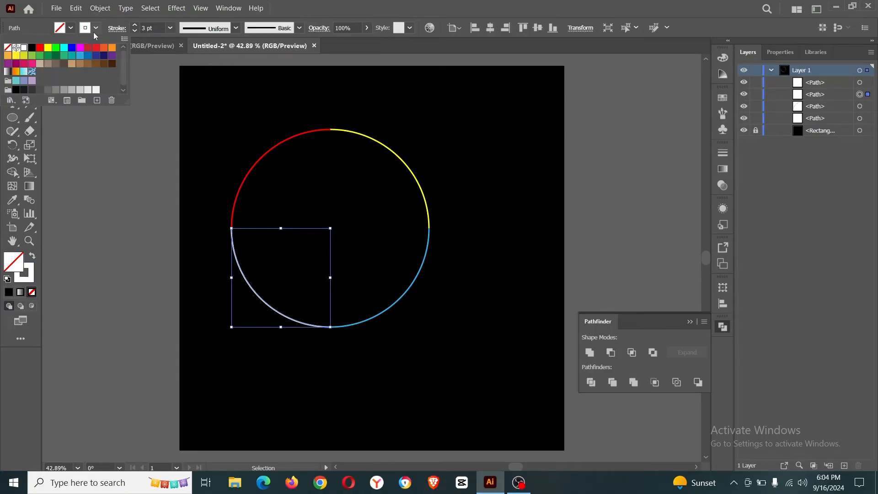
click(76, 57)
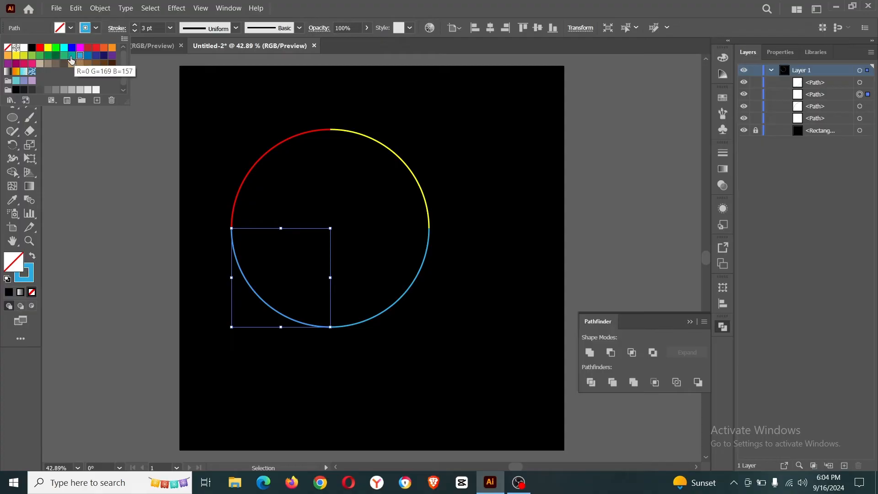
click(41, 56)
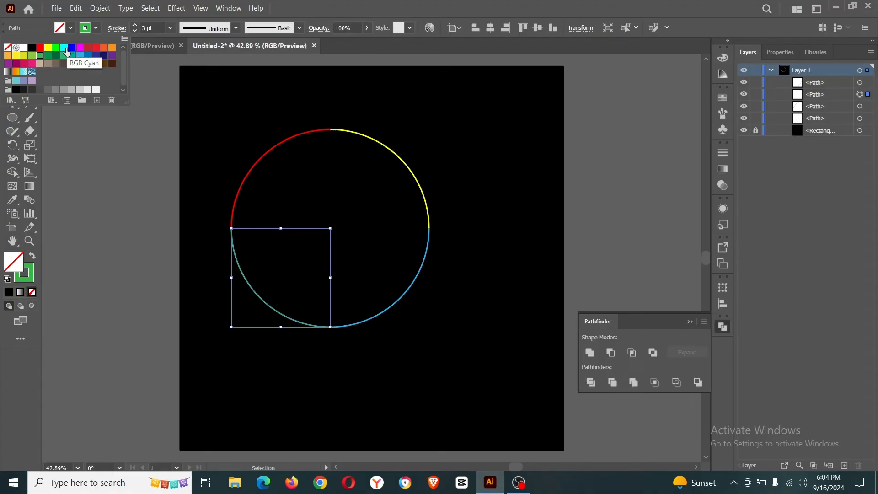
click(56, 48)
click(310, 169)
Give all four arcs a 23 pt stroke weight and the triangular width profile that tapers to a point.
drag(231, 129, 460, 332)
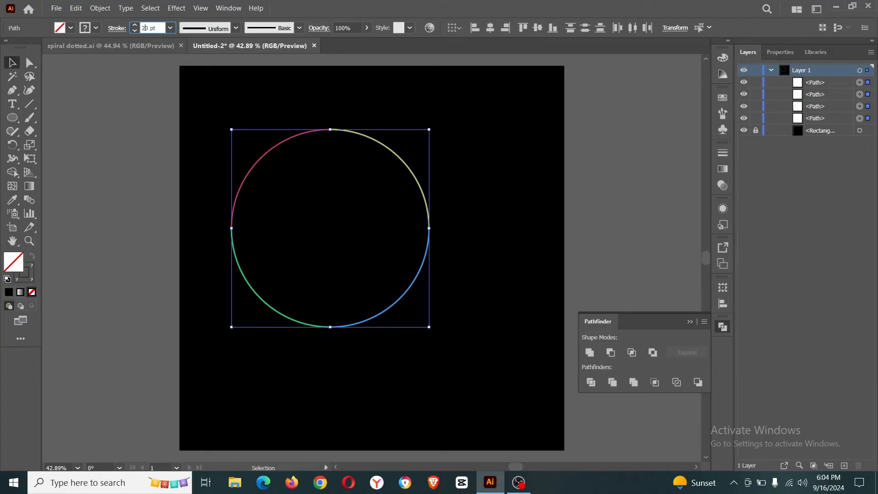
text(2)
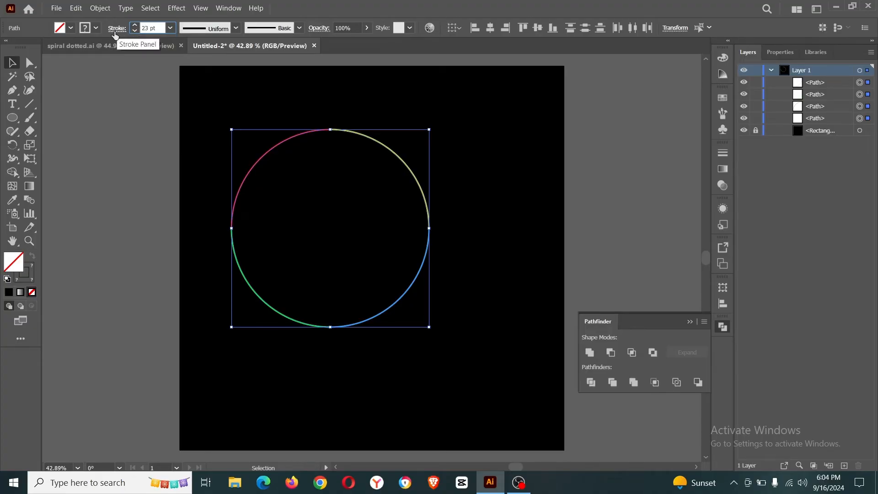
click(114, 36)
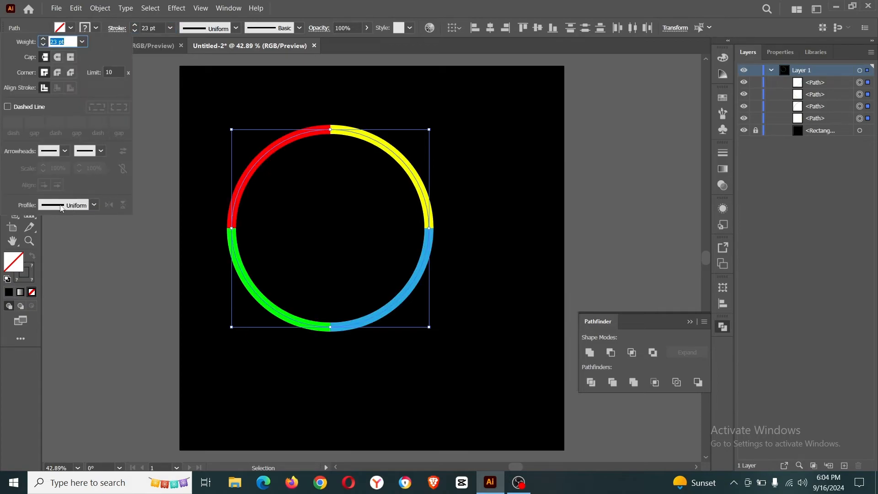
click(61, 209)
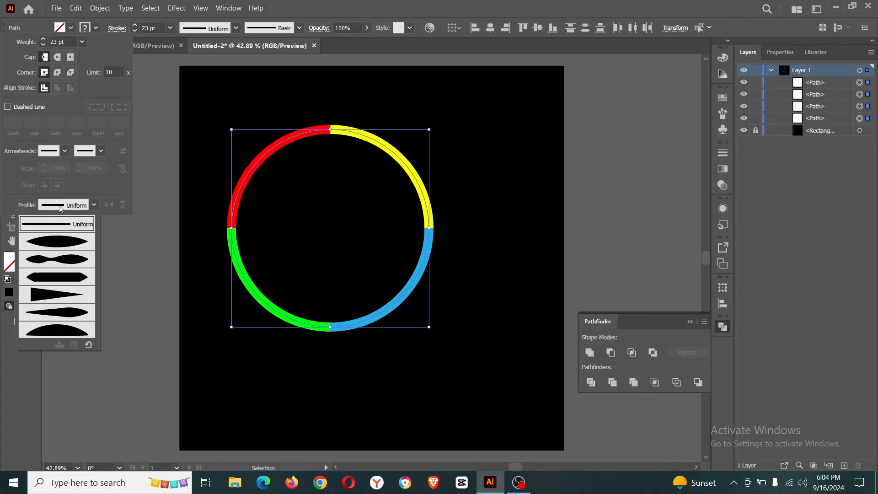
click(69, 297)
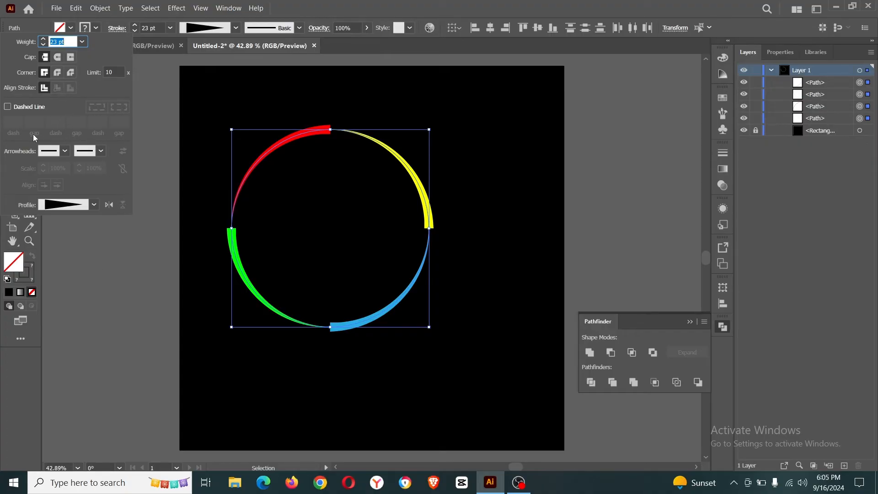
Turn the arcs' strokes into dots using a dashed line with 0 pt dash, 33 pt gap and round caps.
click(7, 107)
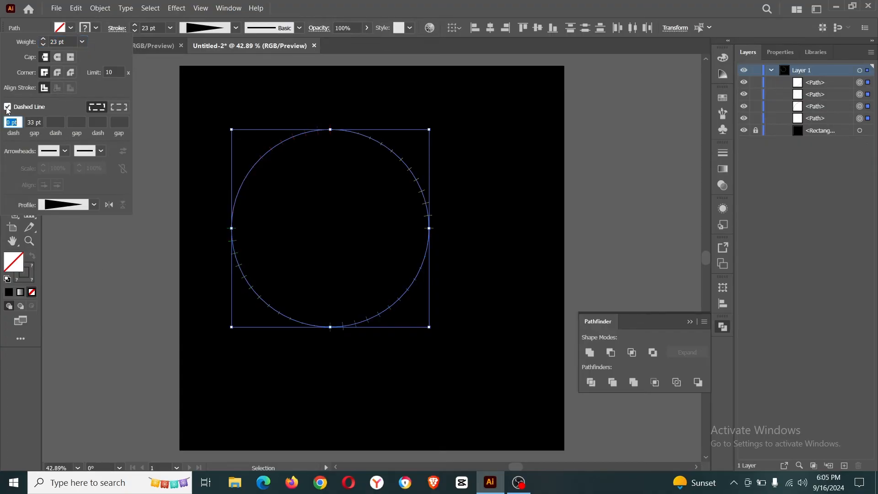
click(32, 123)
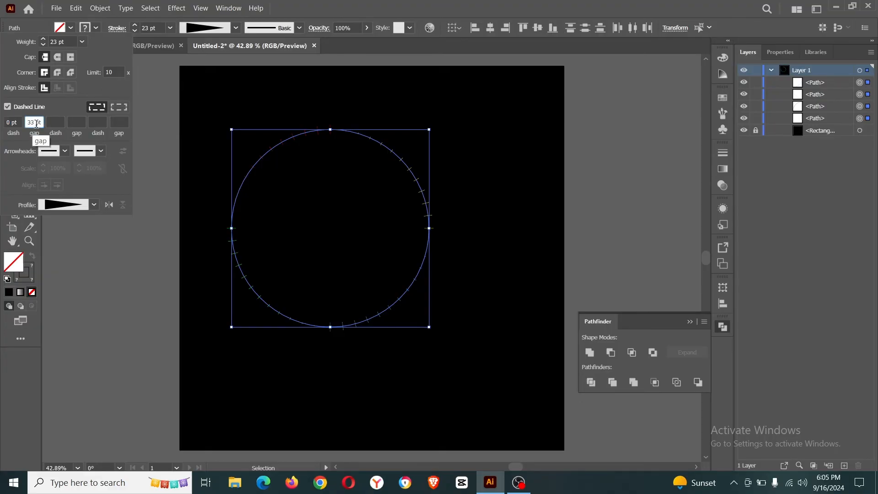
click(56, 60)
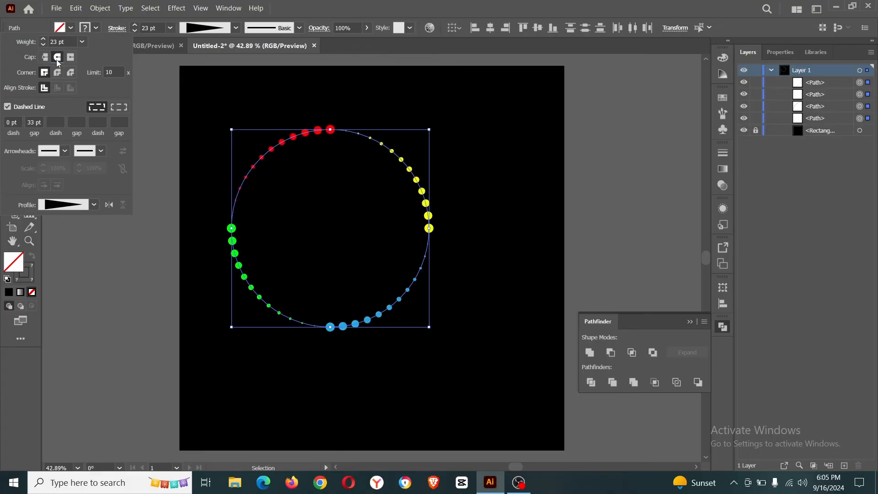
click(223, 119)
Select the four dotted arcs and group them.
drag(216, 114, 448, 337)
right_click(316, 153)
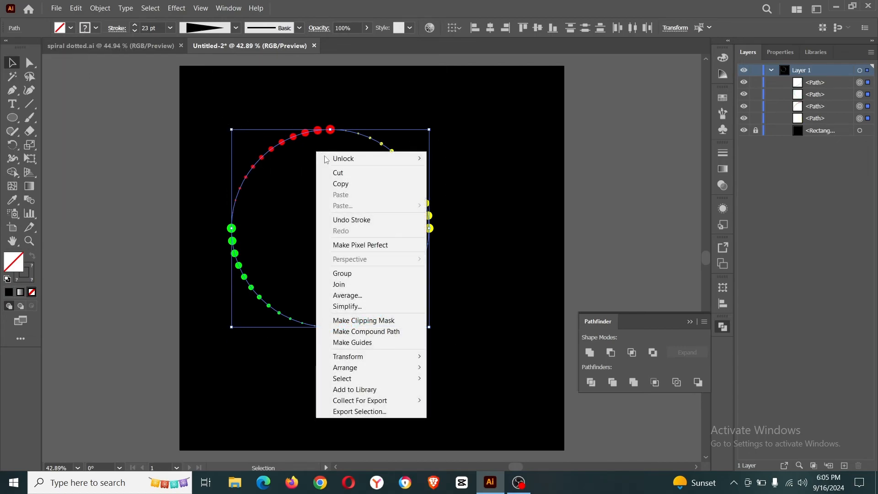
click(360, 273)
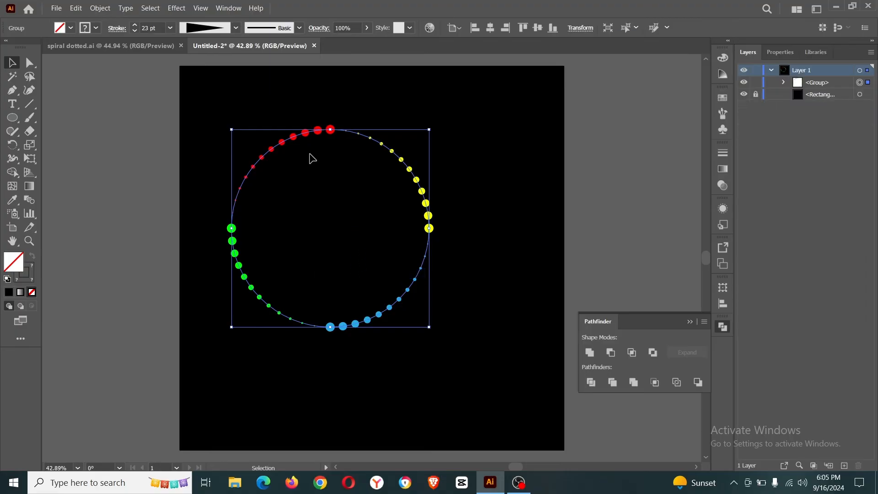
Start a Distort & Transform Transform effect on the dotted group with horizontal and vertical scale at 96%.
click(182, 9)
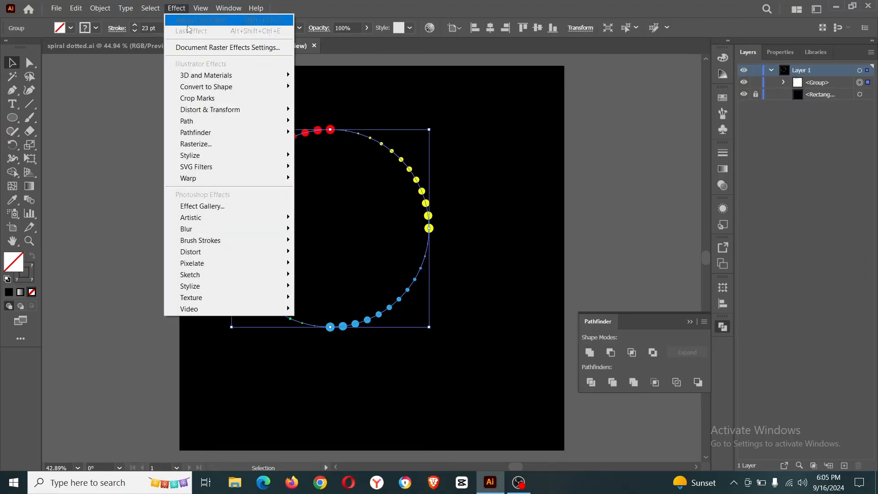
mouse_move(235, 115)
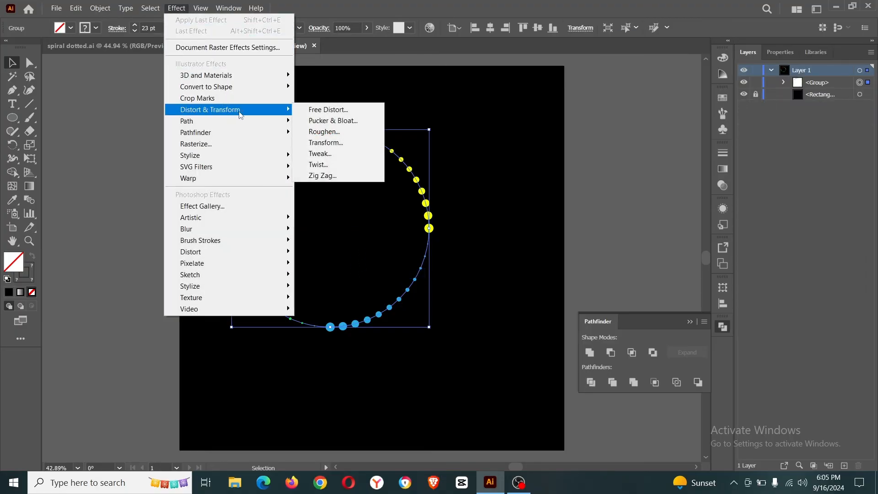
click(328, 143)
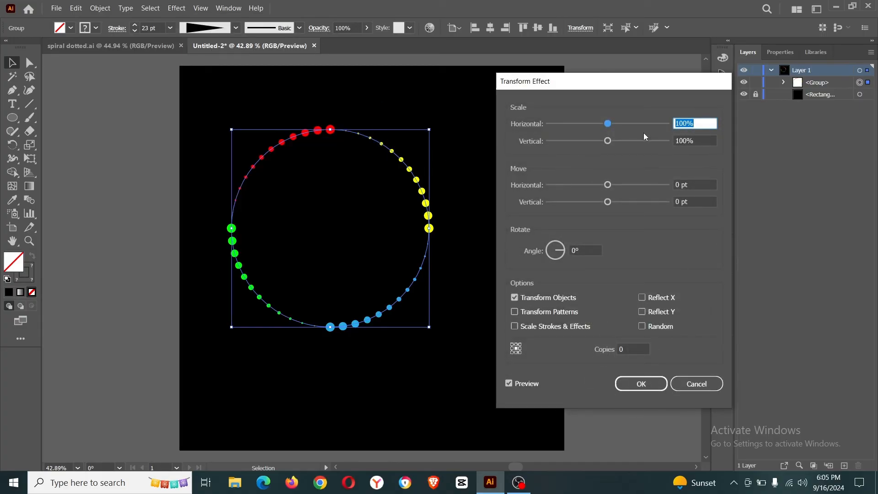
key(Down)
key(Down)
key(Down)
key(Down)
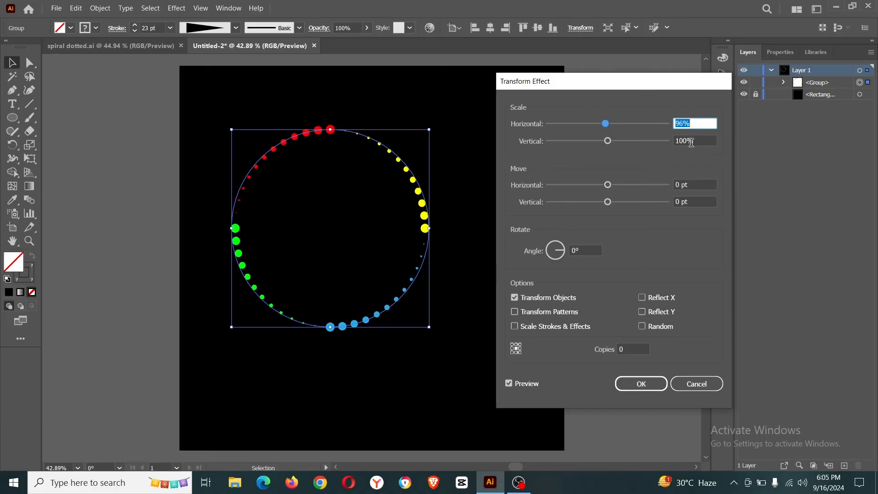
click(691, 141)
key(Down)
key(Down)
key(Down)
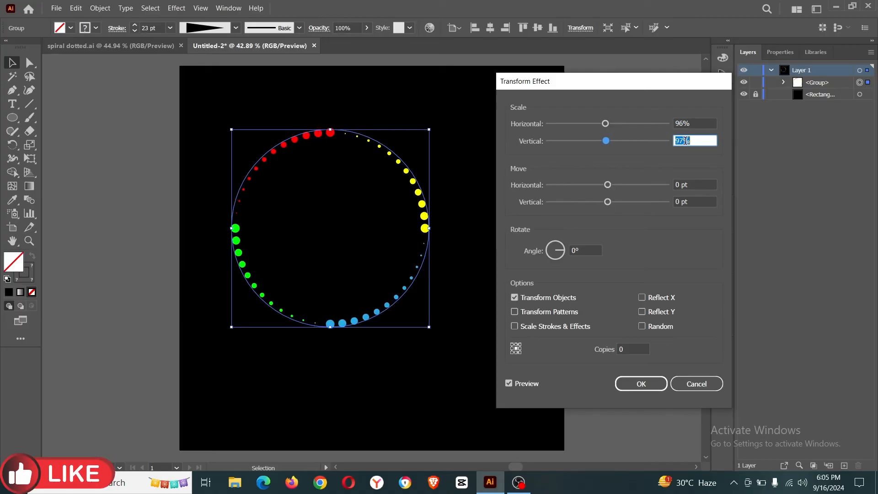
key(Down)
Set the number of copies in the Transform effect to 34.
click(631, 349)
key(Up)
key(Up)
key(Up)
key(Up)
key(Up)
key(Up)
key(Up)
key(Up)
key(Up)
key(Up)
key(Up)
key(Up)
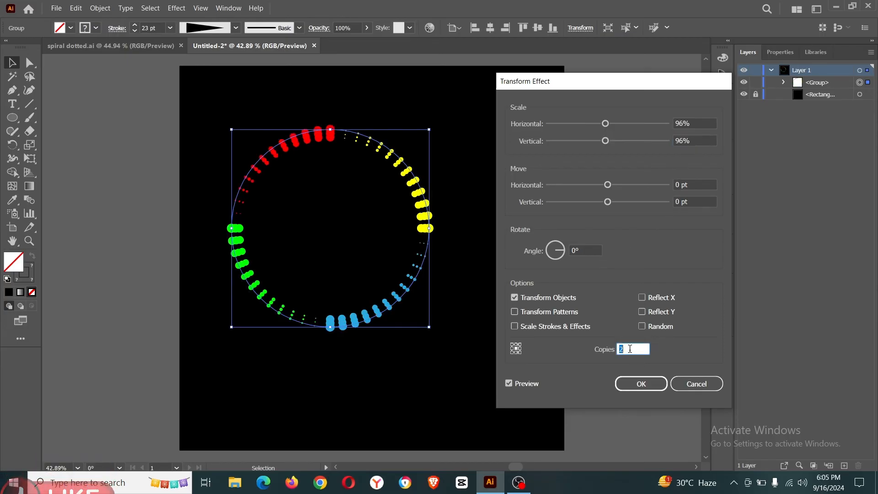
key(Up)
key(Up)
key(Up)
key(Up)
key(Up)
key(Up)
key(Up)
key(Up)
key(Up)
key(Up)
key(Up)
key(Up)
key(Up)
key(Up)
key(Up)
key(Up)
key(Up)
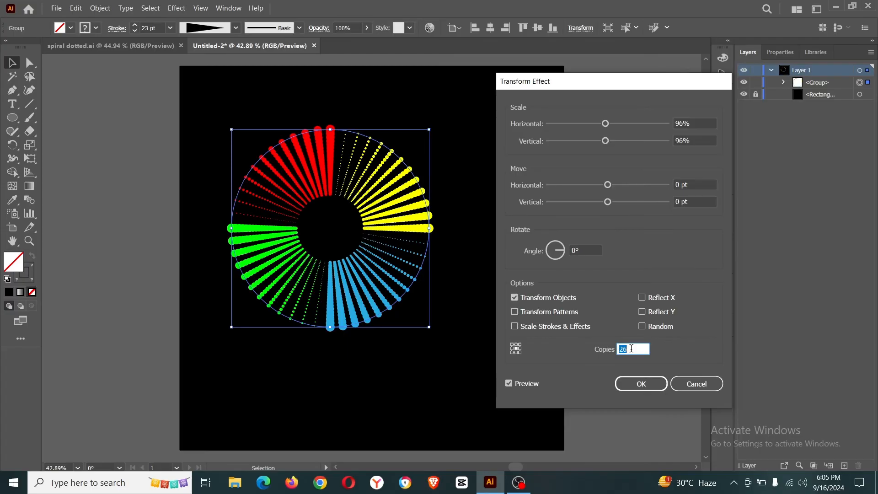
key(Up)
key(Up)
key(Up)
key(Up)
key(Up)
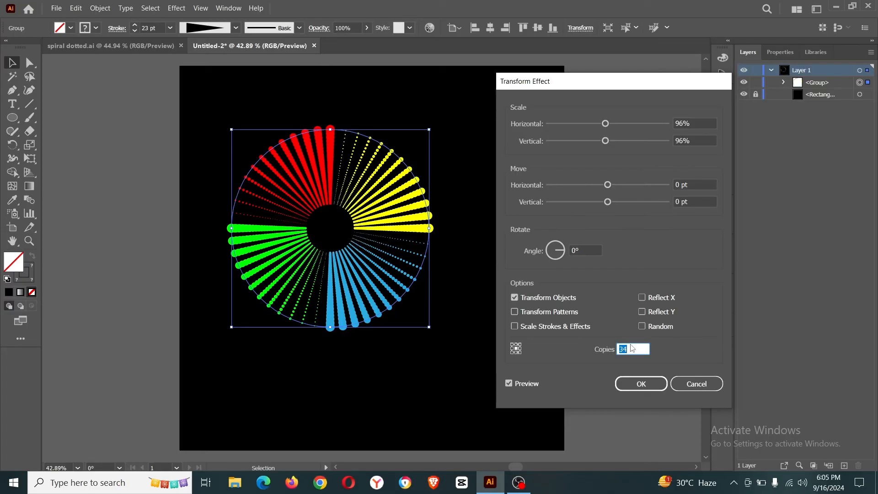
Set the Transform effect's rotation angle to 5° and apply it to the dotted group.
click(576, 251)
key(Up)
key(Up)
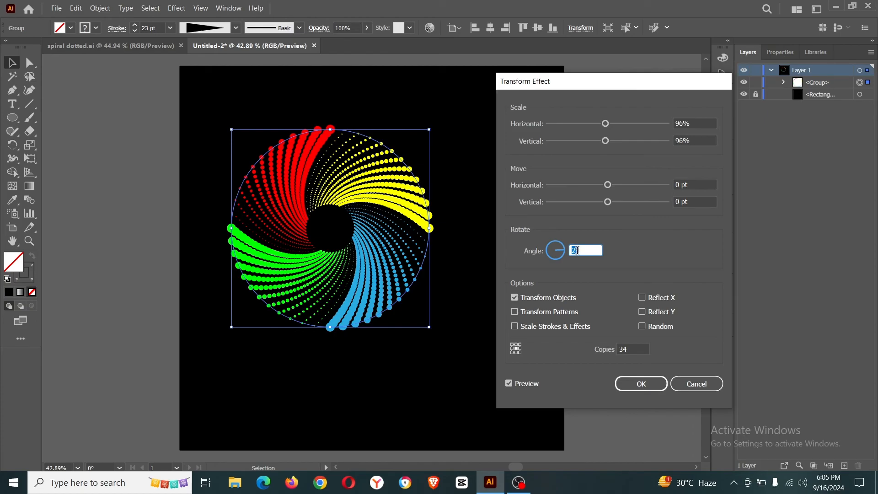
key(Up)
key(Up)
key(Up)
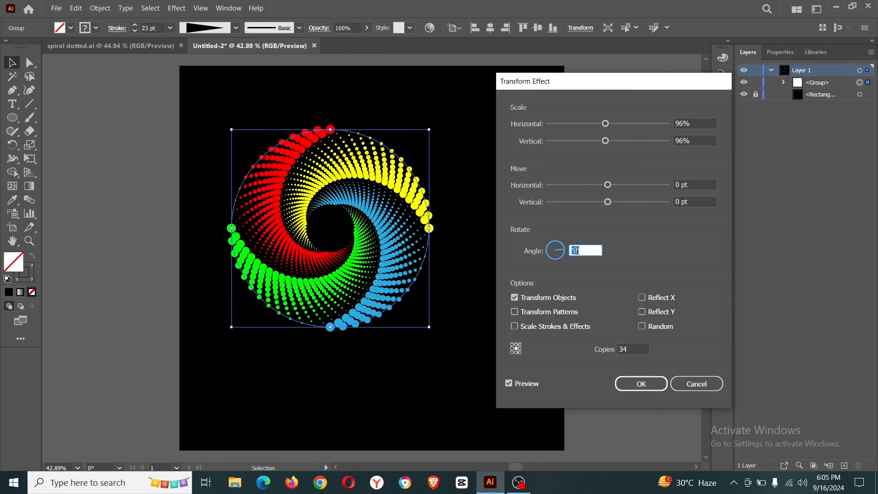
key(Up)
key(Up)
key(Return)
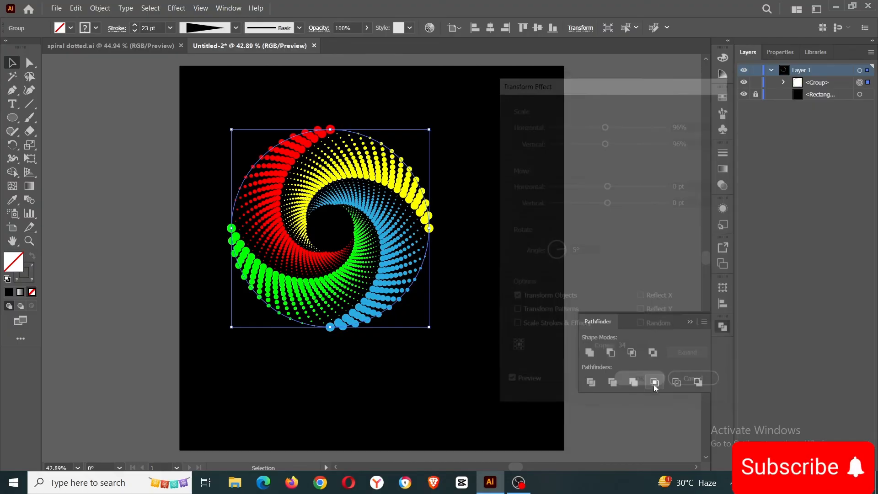
Enlarge the dotted spiral proportionally until it nearly fills the artboard, place it roughly in the artboard's center, and deselect it.
click(451, 227)
click(379, 230)
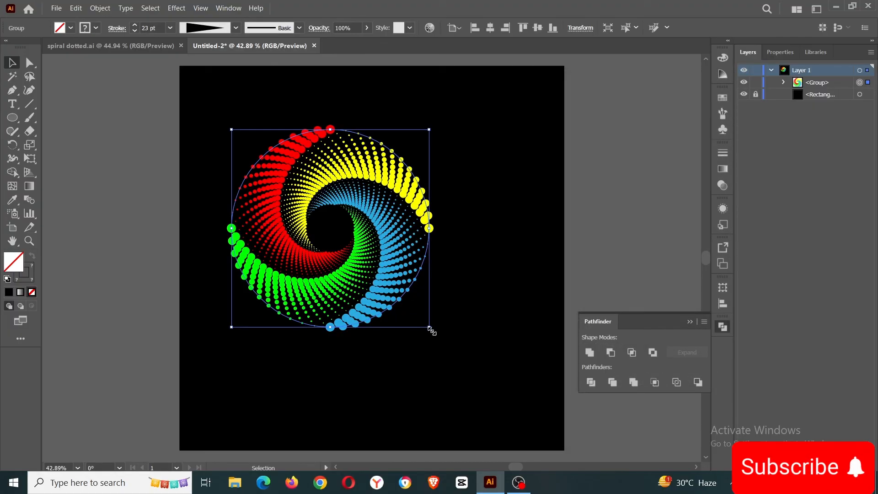
drag(430, 329, 499, 397)
click(437, 294)
drag(439, 293, 488, 323)
click(606, 247)
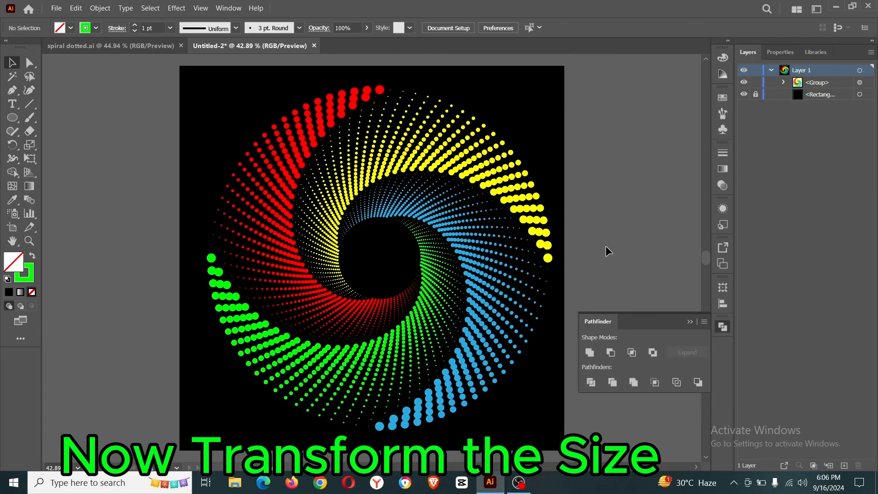